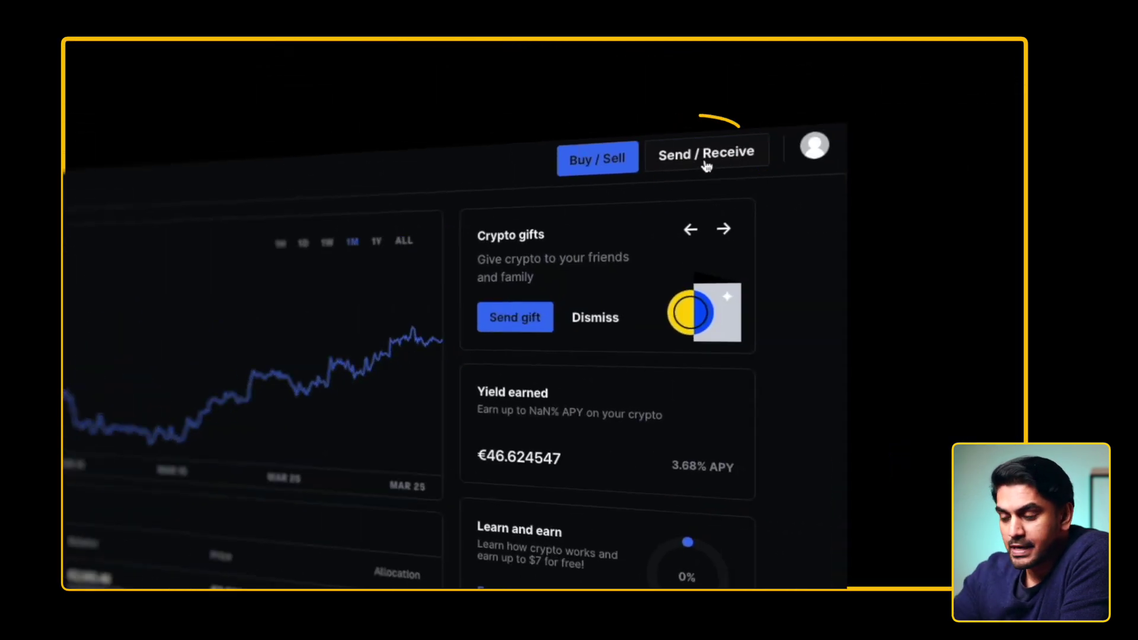
# - Open Coinbase's send form, flip the amount to BTC and back to euros, and keep Bitcoin as pay-with asset
pyautogui.click(705, 163)
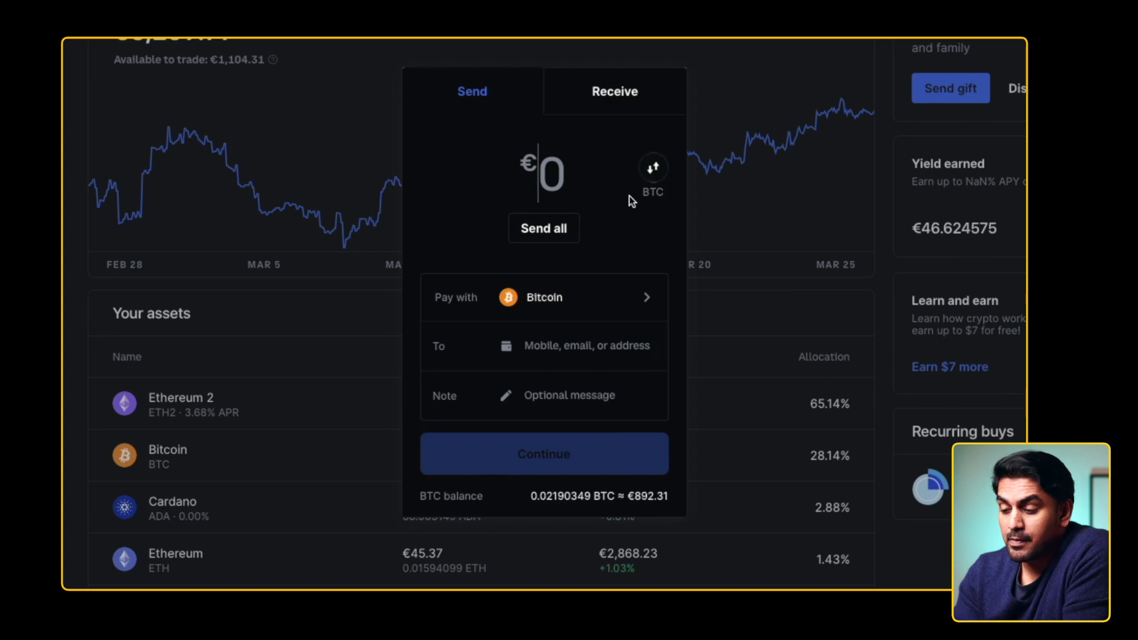
pyautogui.click(653, 169)
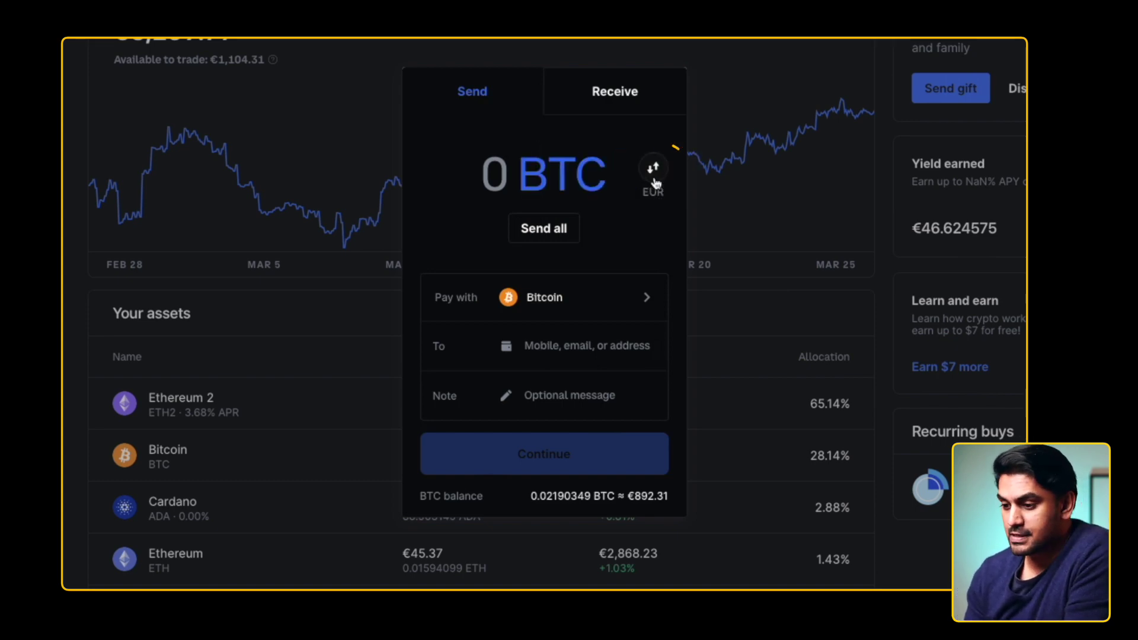
pyautogui.click(654, 178)
pyautogui.click(591, 314)
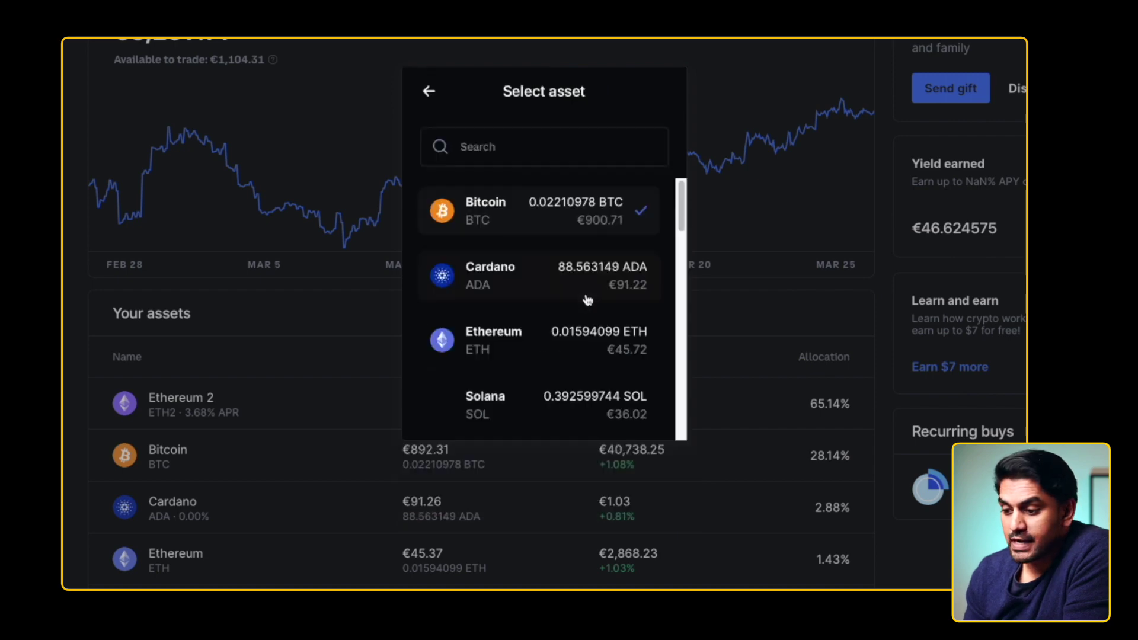
pyautogui.click(555, 206)
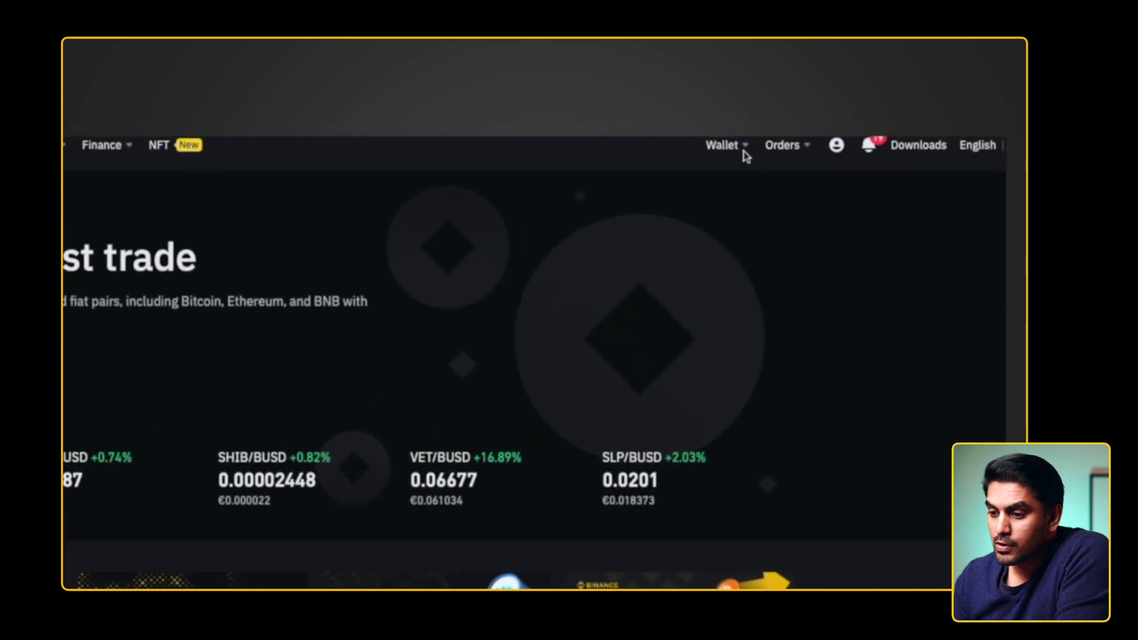
# - From Binance's Fiat and Spot wallet, start a BTC deposit on the BTC Bitcoin network and copy its address
pyautogui.moveTo(799, 91)
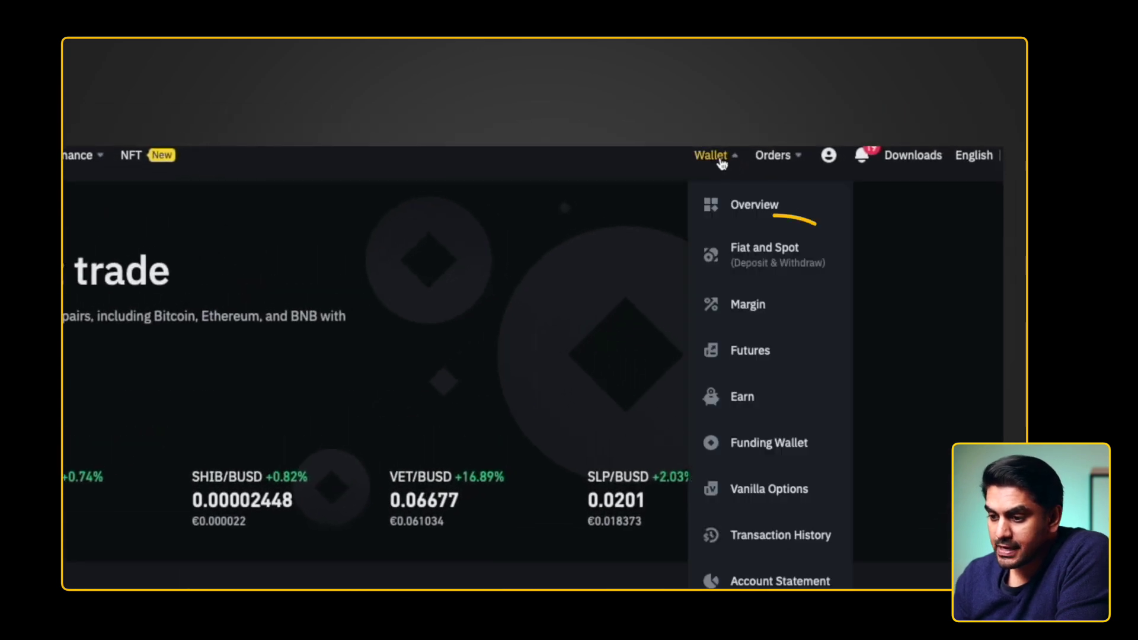
pyautogui.click(750, 246)
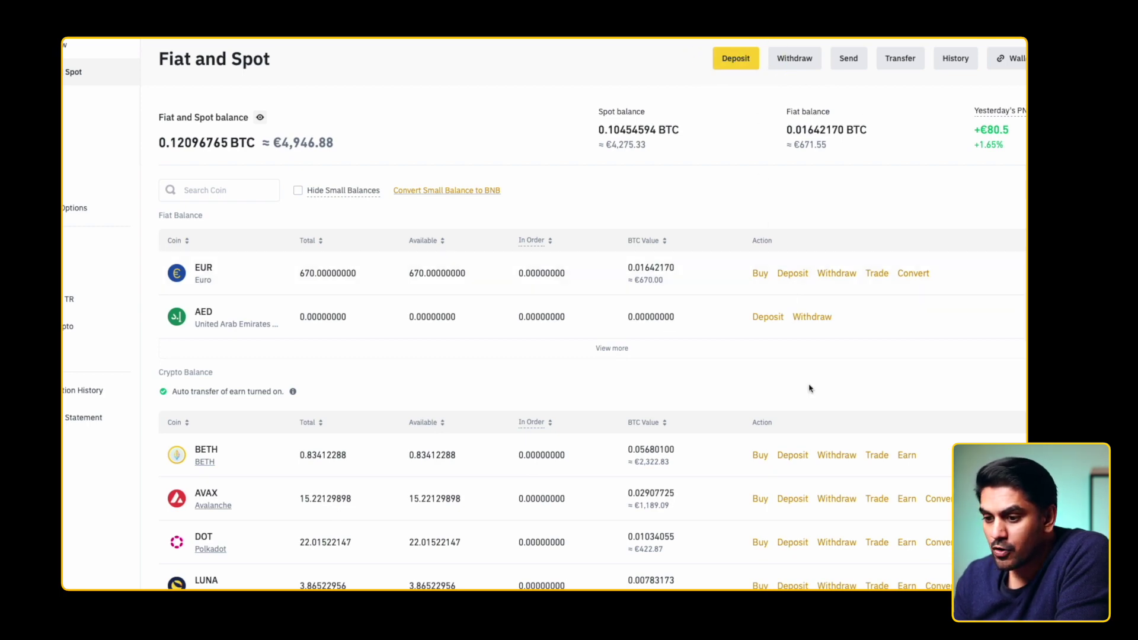
pyautogui.scroll(-4, 810, 388)
pyautogui.scroll(-3, 796, 500)
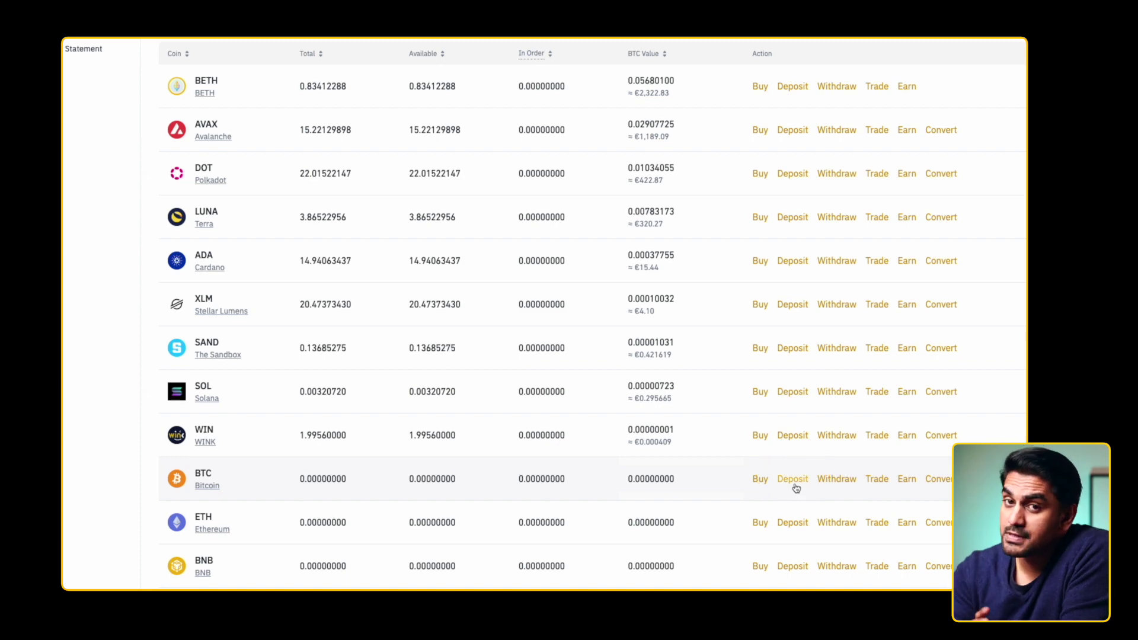
pyautogui.click(795, 488)
pyautogui.click(575, 197)
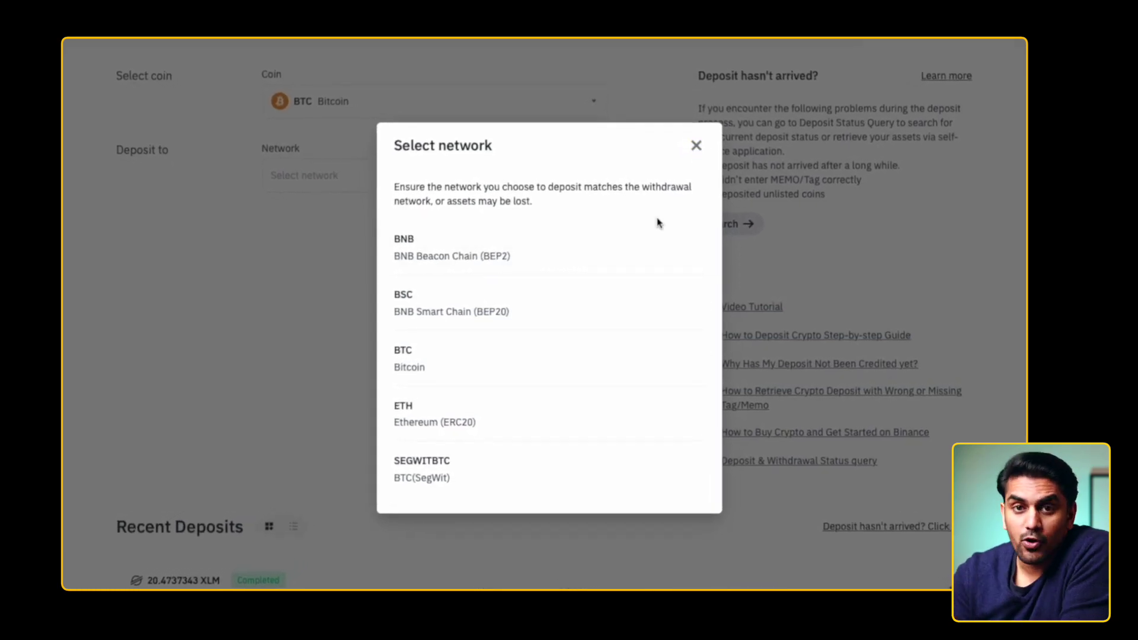
pyautogui.click(642, 345)
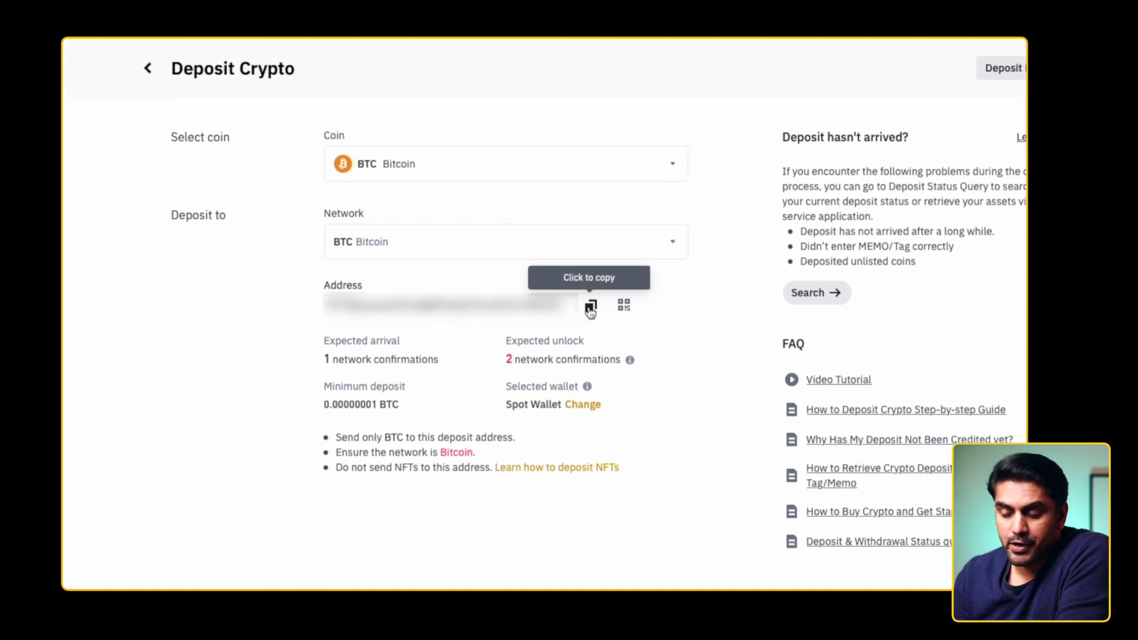
pyautogui.click(590, 308)
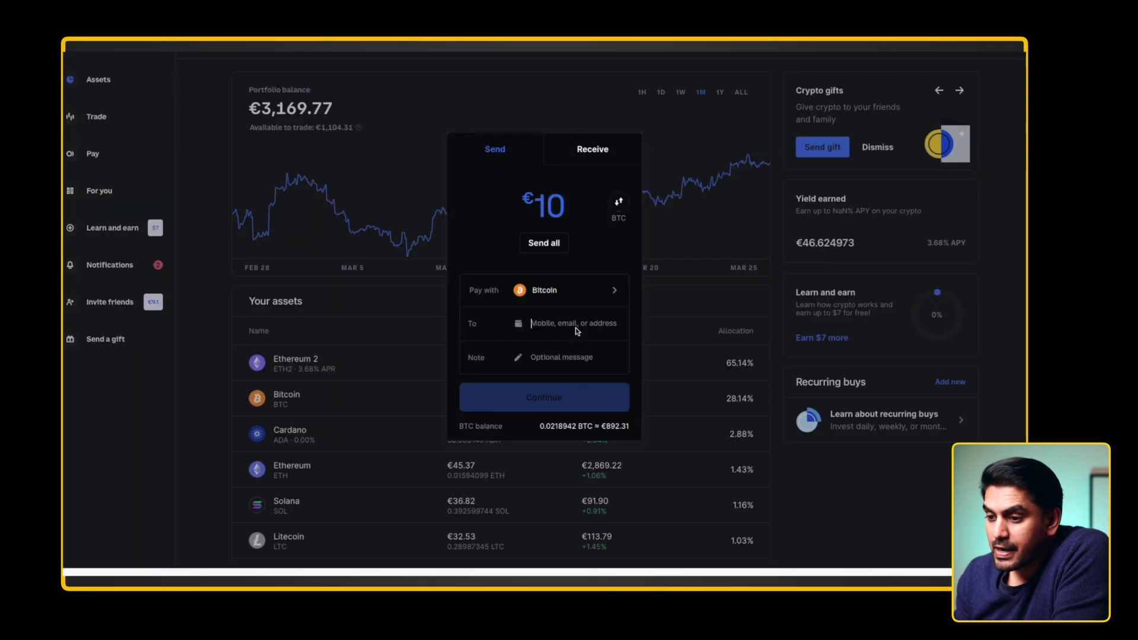
# - Paste the Binance deposit address as recipient of the €10 Bitcoin send and continue to review
pyautogui.click(551, 325)
pyautogui.hotkey('ctrl', 'v')
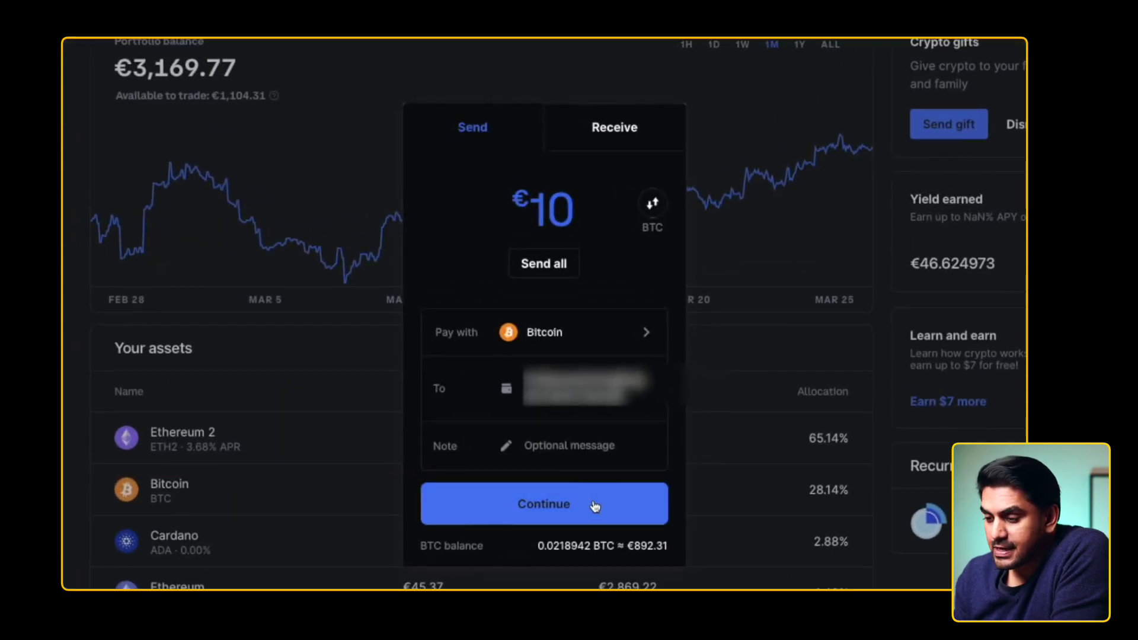
pyautogui.click(594, 506)
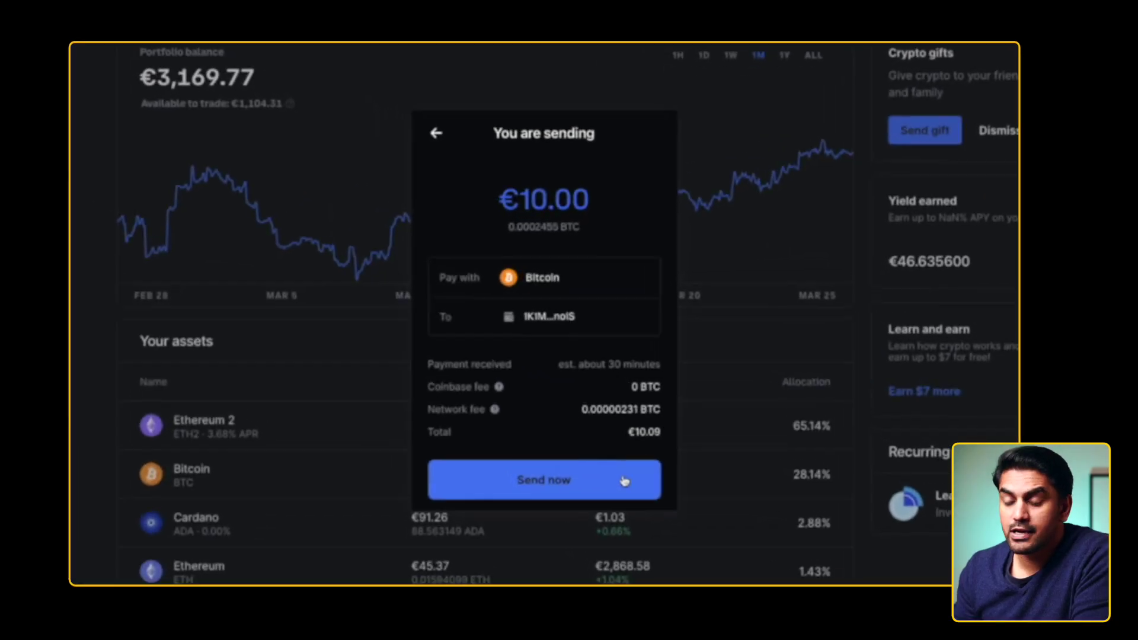
# - Send the Bitcoin now and confirm it with the SMS 2-step verification code
pyautogui.click(626, 495)
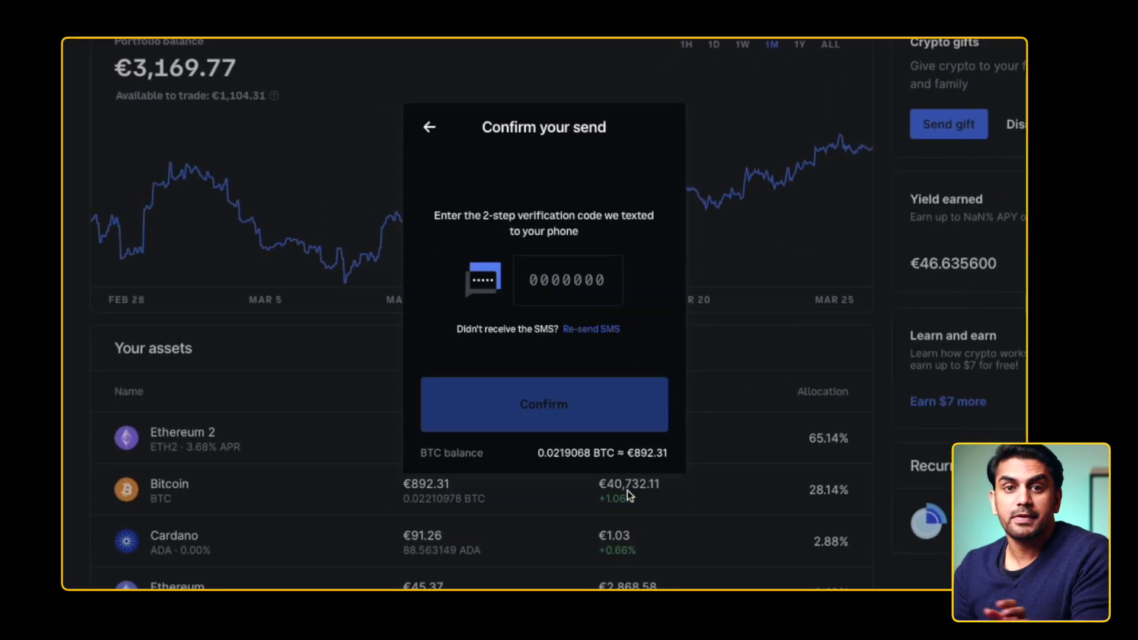
pyautogui.click(563, 293)
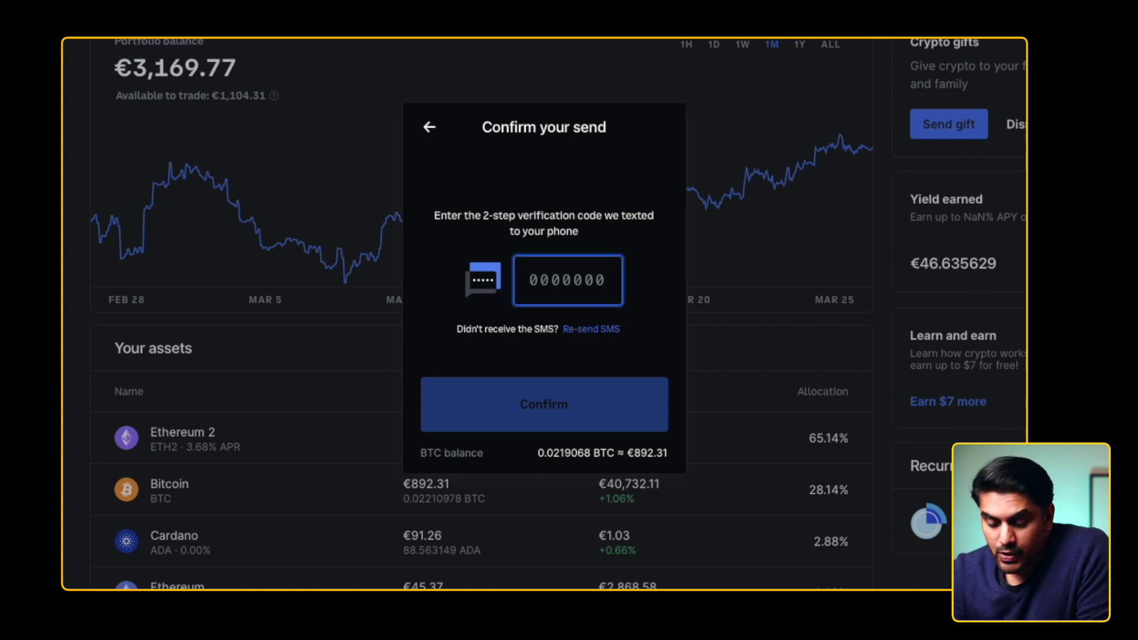
pyautogui.write('123456')
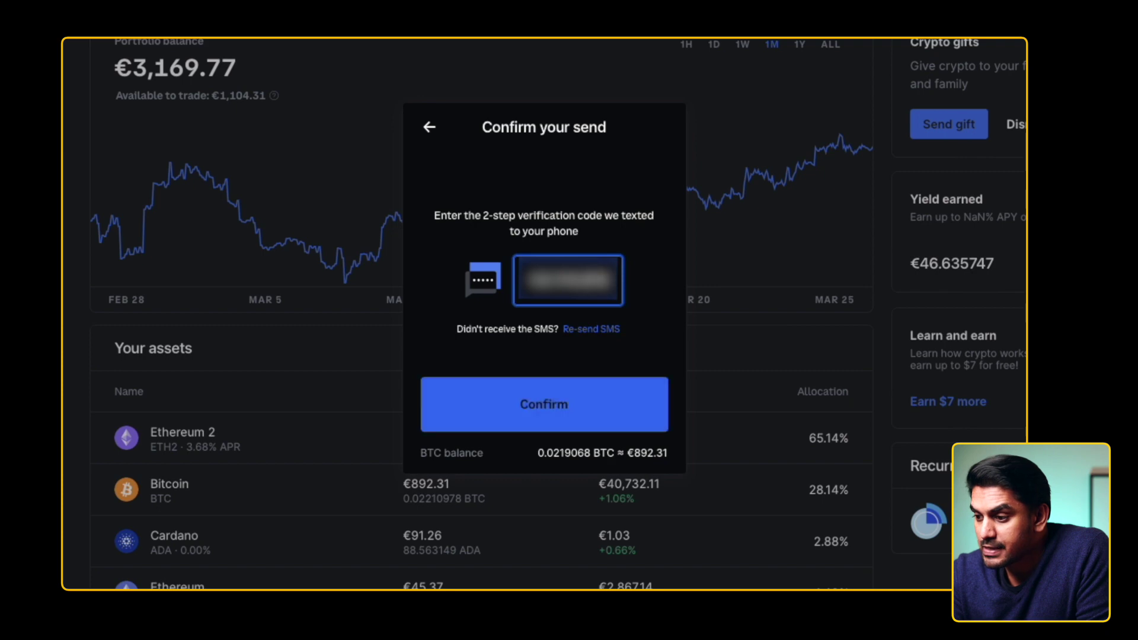
pyautogui.click(618, 430)
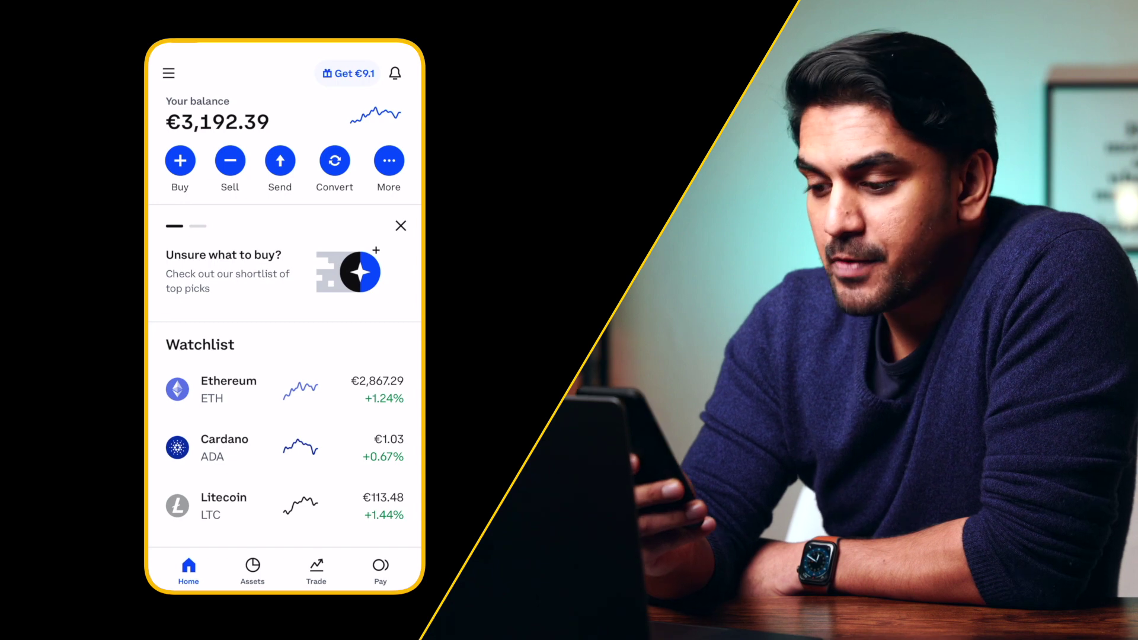
# - On the phone, start a Bitcoin send, enter €10 as the amount, and continue
pyautogui.click(280, 166)
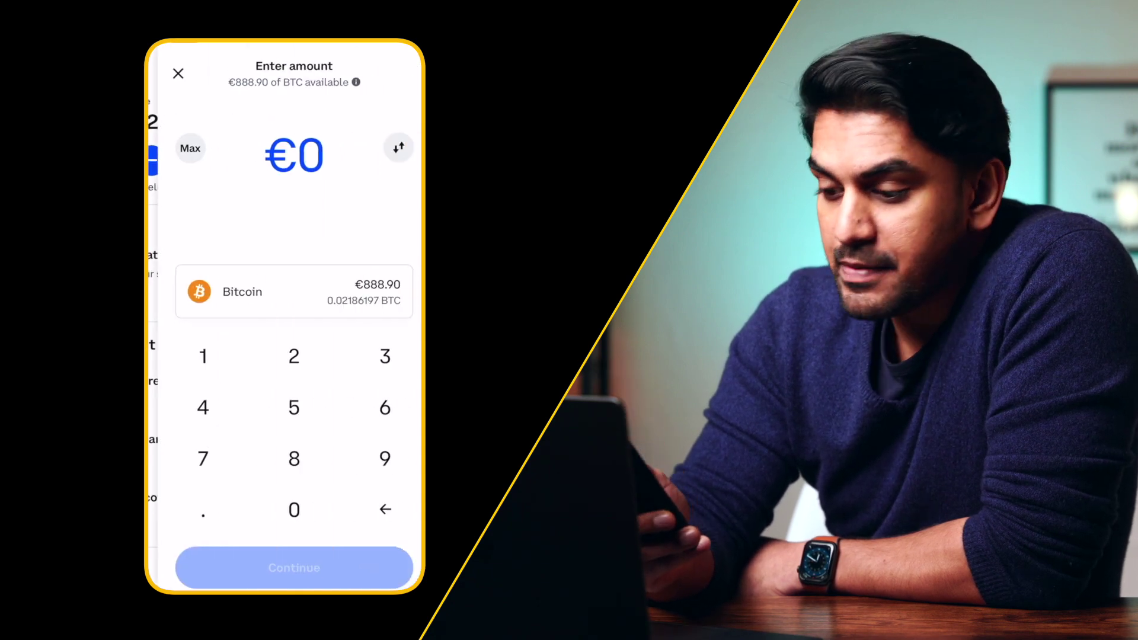
pyautogui.click(268, 291)
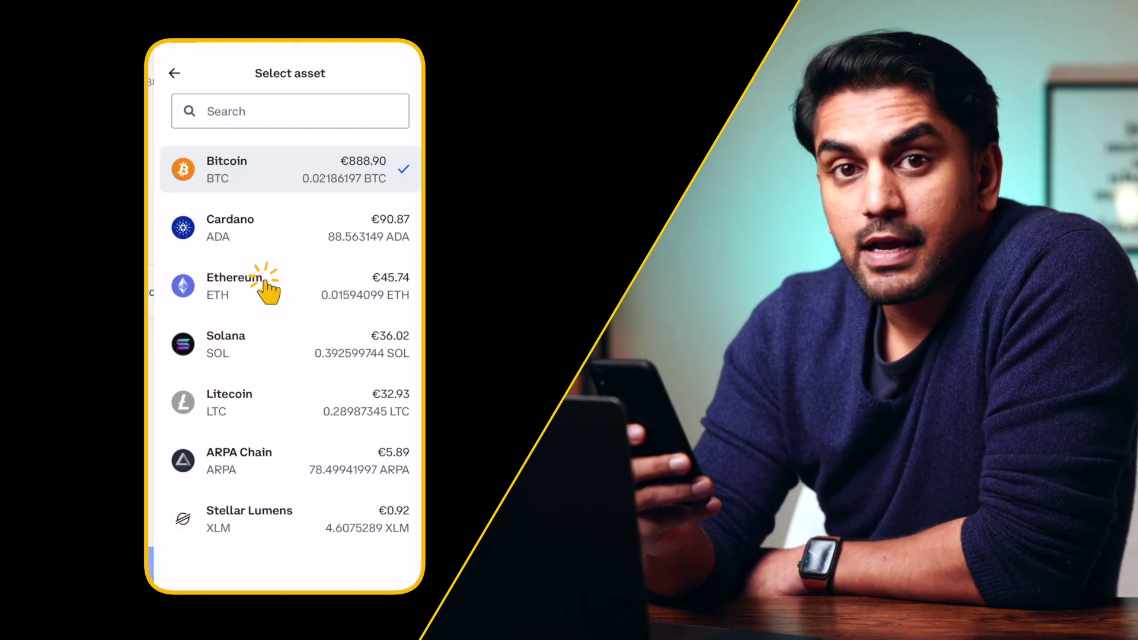
pyautogui.click(284, 168)
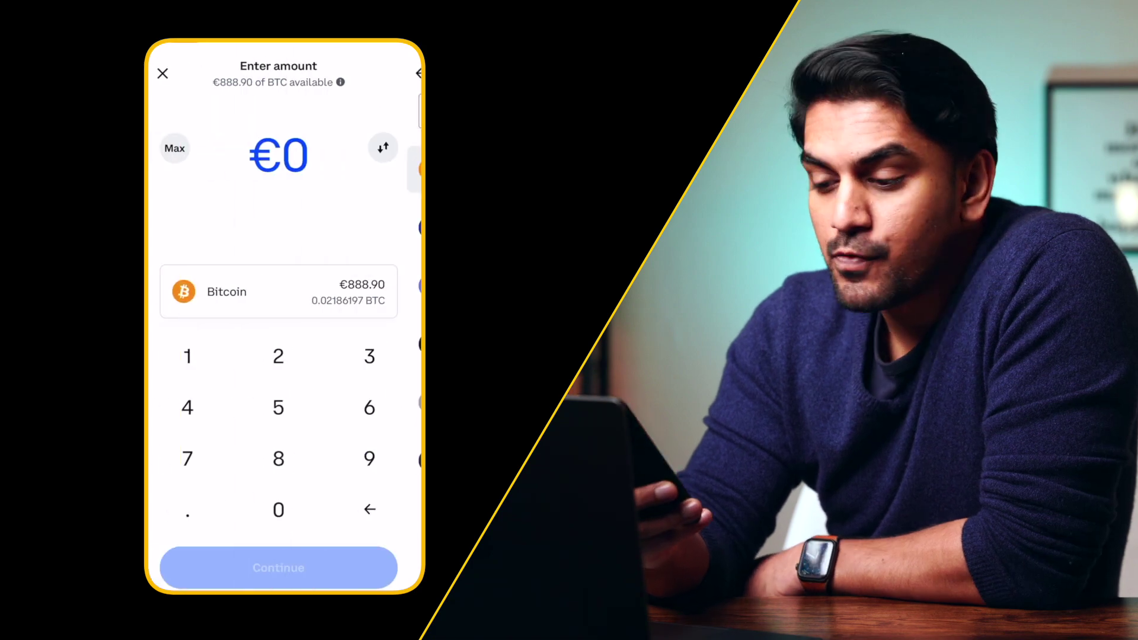
pyautogui.write('10')
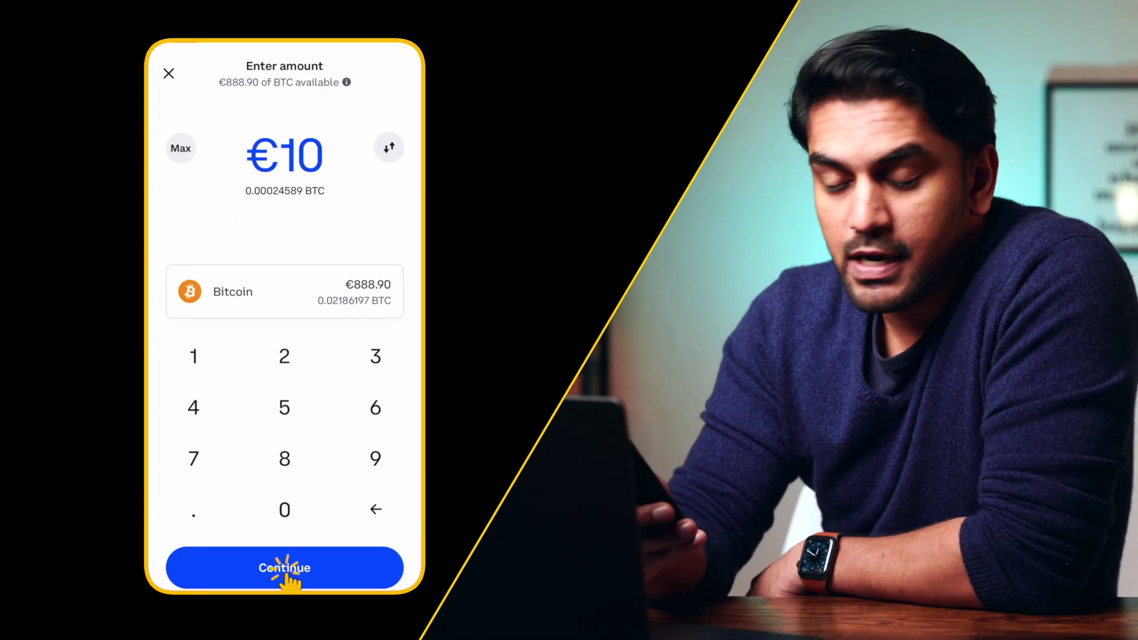
pyautogui.click(285, 569)
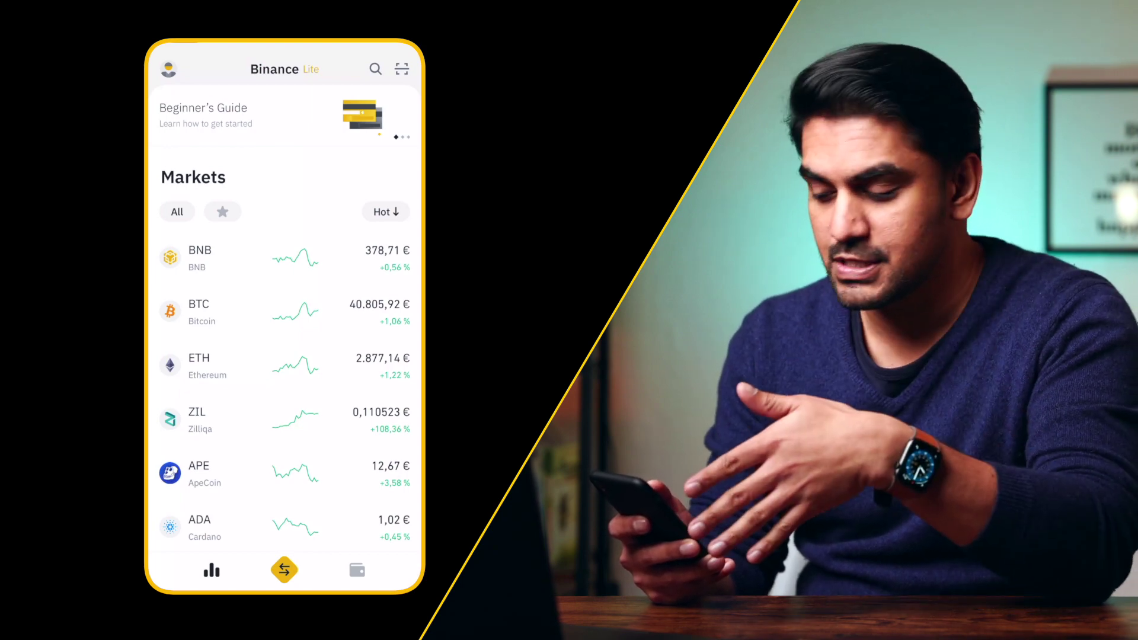
# - In the Binance app, deposit BTC on the Bitcoin network and copy the deposit address
pyautogui.click(356, 570)
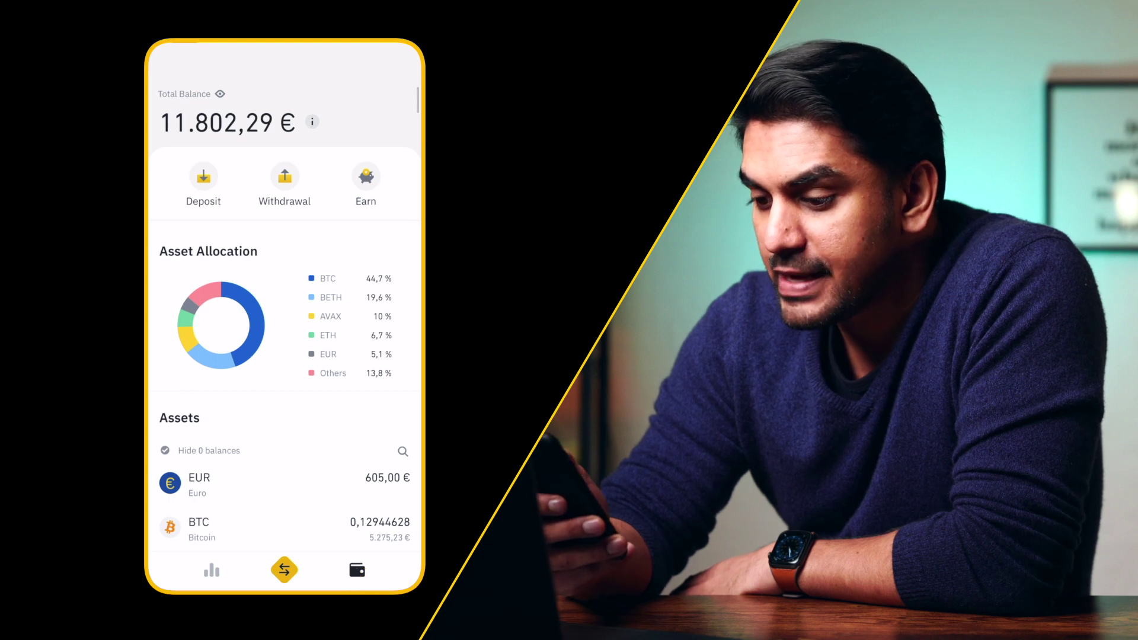
pyautogui.click(204, 180)
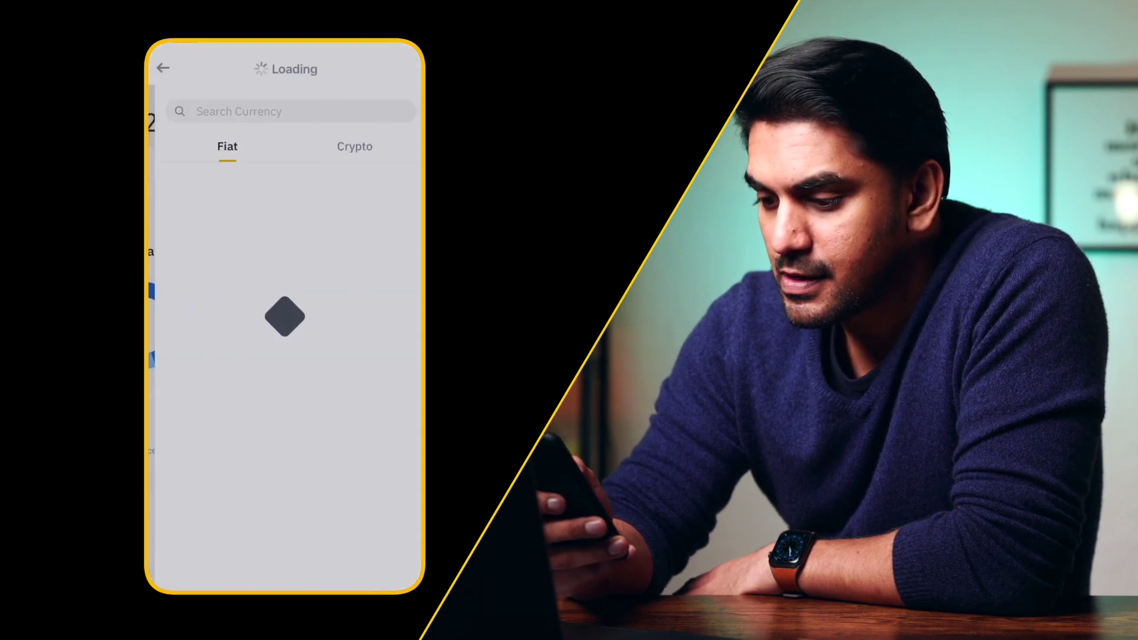
pyautogui.click(347, 146)
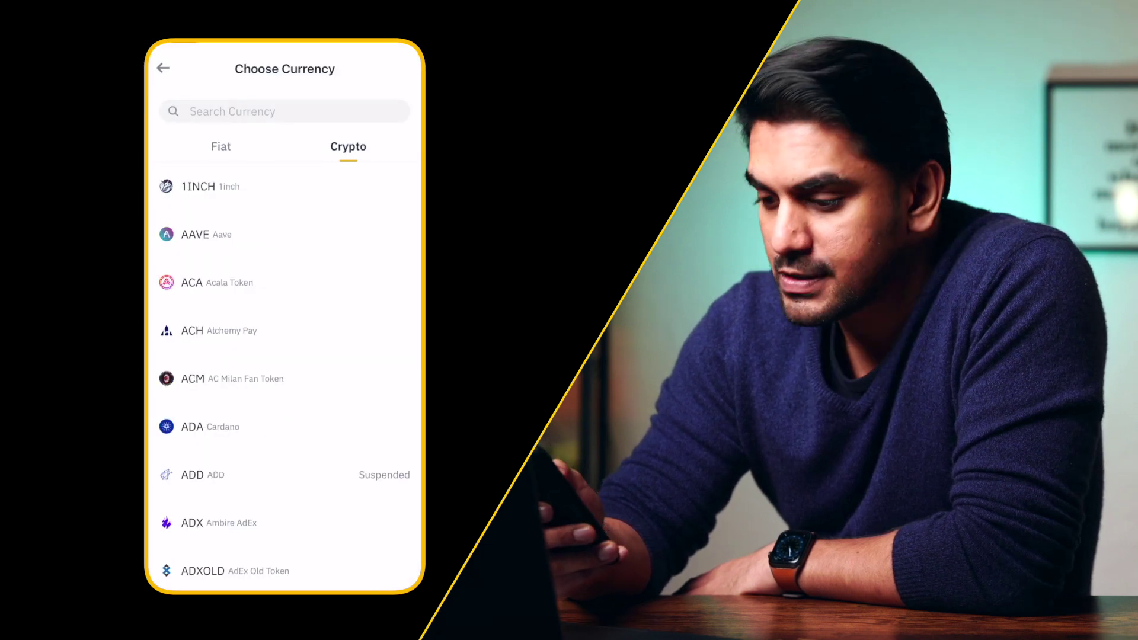
pyautogui.click(237, 111)
pyautogui.write('B')
pyautogui.click(206, 186)
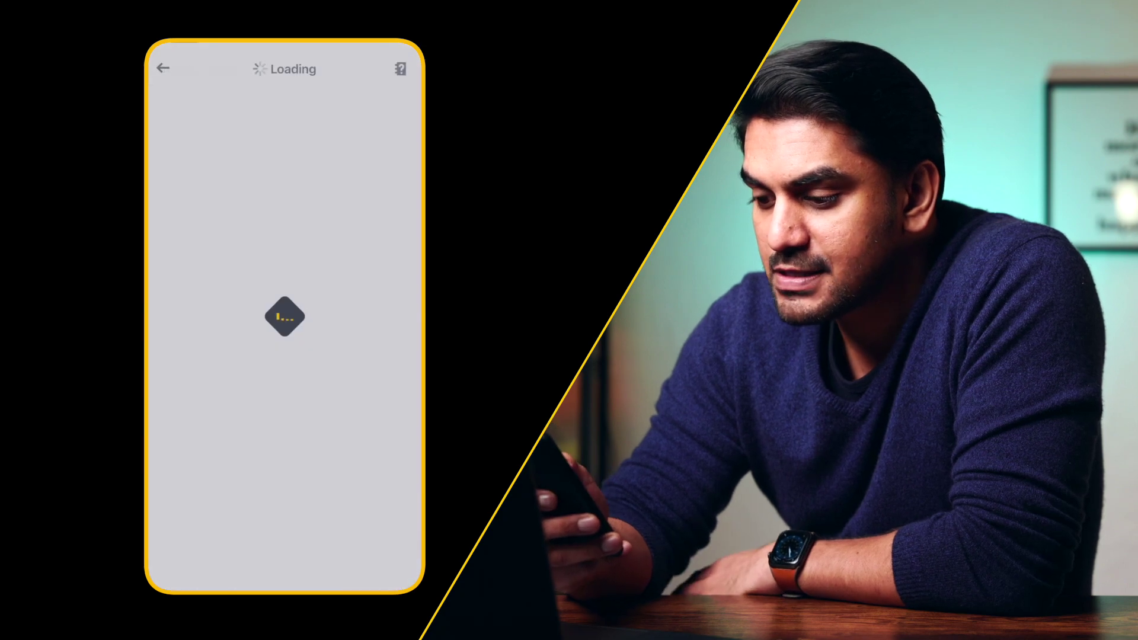
pyautogui.click(228, 417)
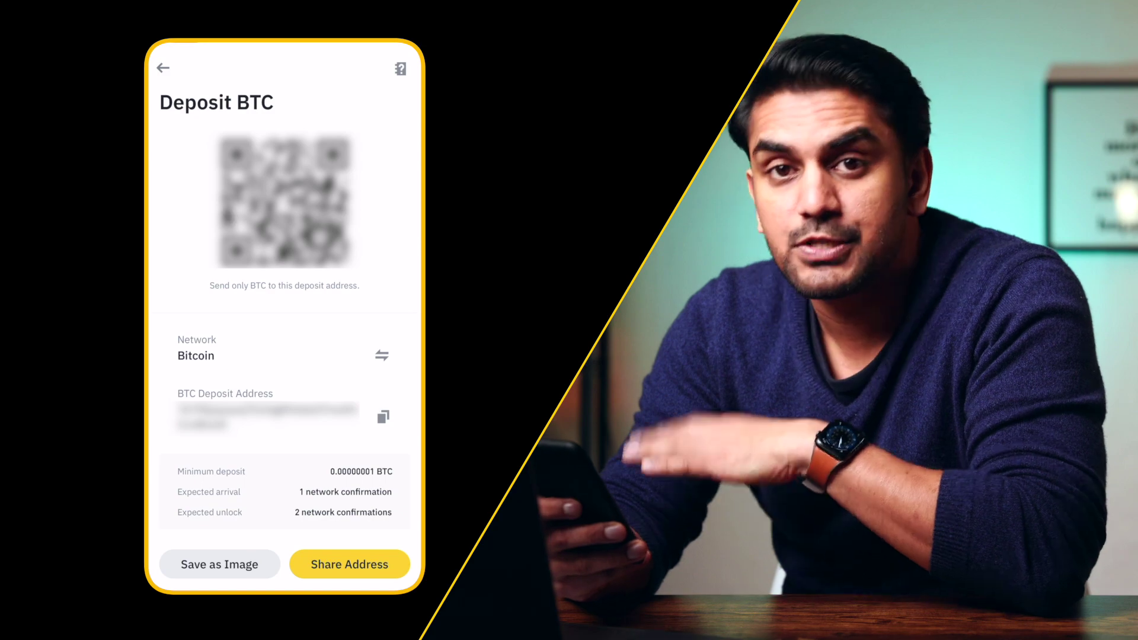
pyautogui.click(382, 418)
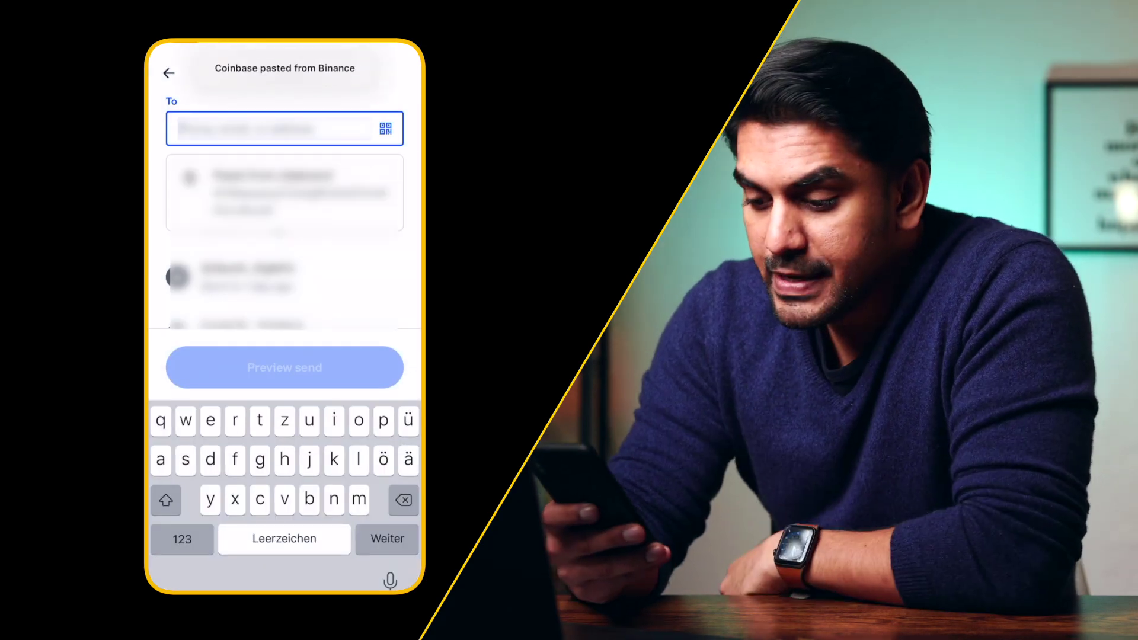
# - Paste the Binance address as recipient, preview, and send the €10 (0.00024584 BTC) of Bitcoin
pyautogui.click(285, 193)
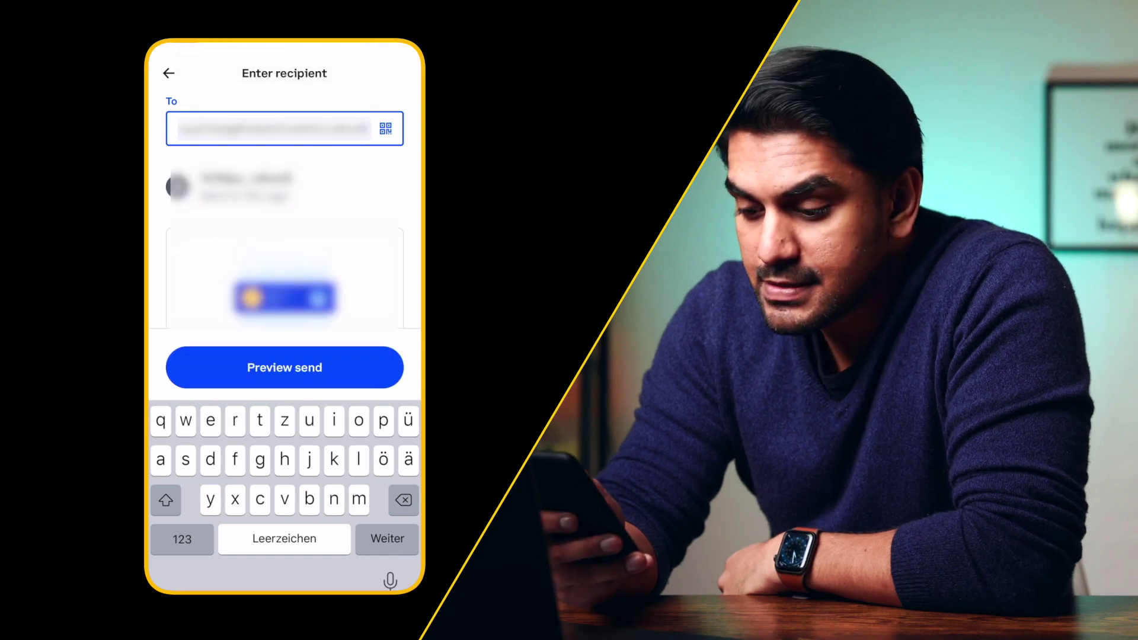
pyautogui.click(286, 563)
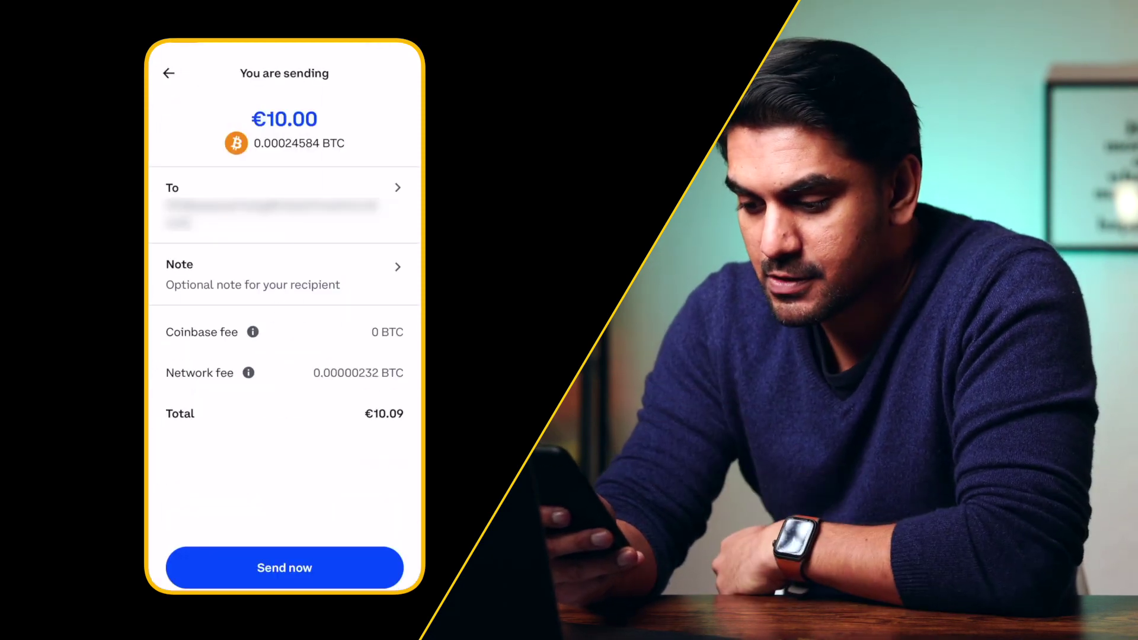
pyautogui.click(276, 577)
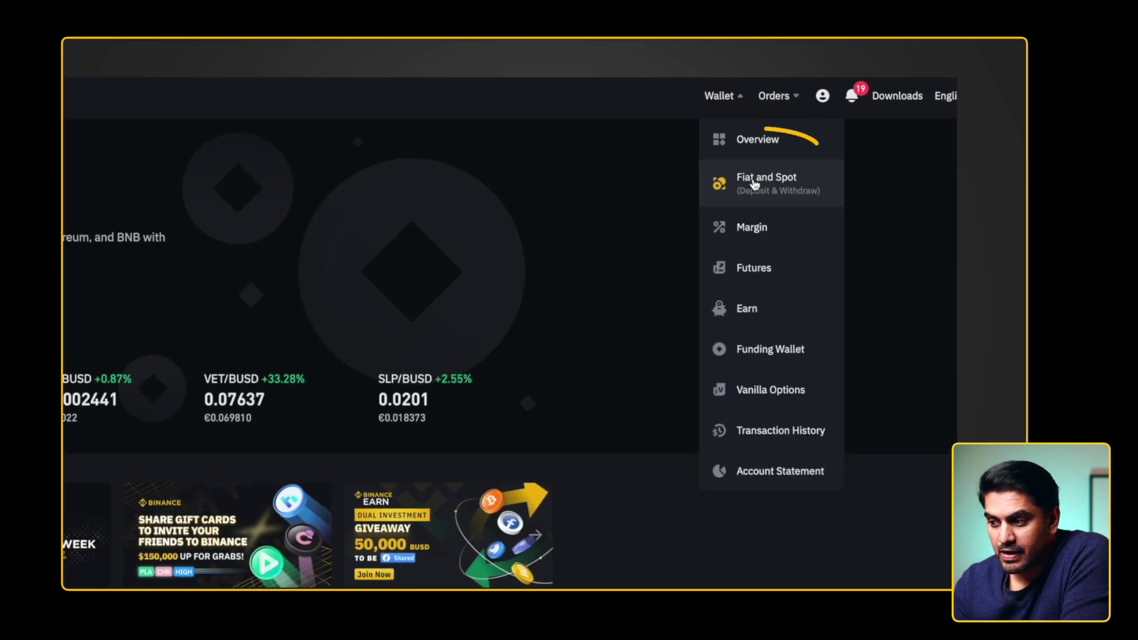
# - From Binance's Fiat and Spot wallet, start a BTC withdrawal with BTC kept as the coin
pyautogui.click(755, 185)
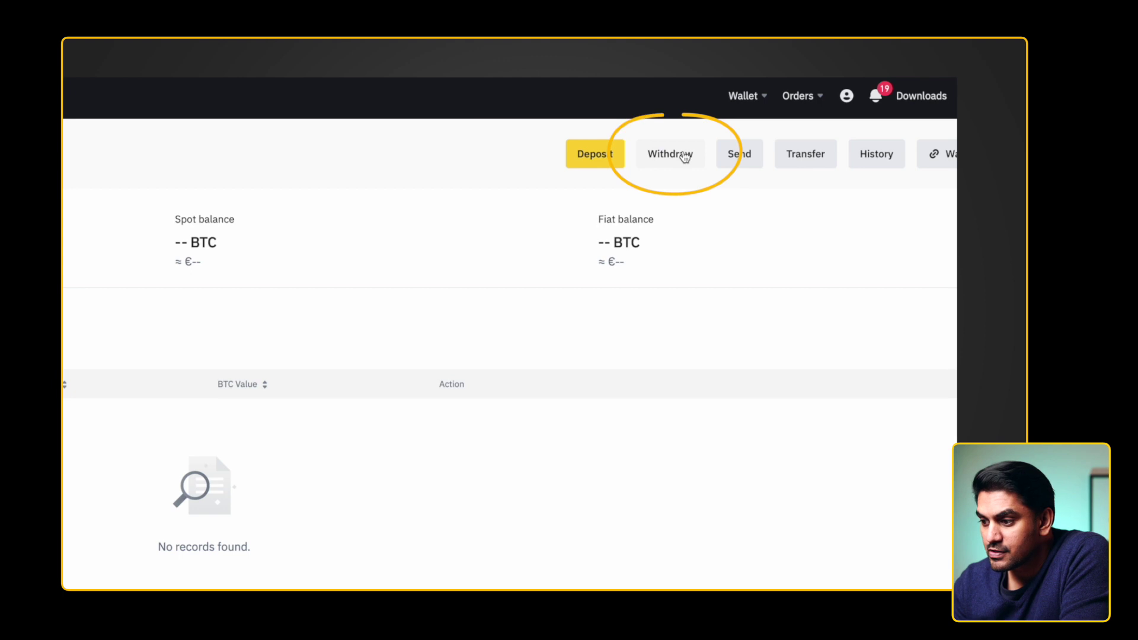
pyautogui.scroll(-3, 866, 325)
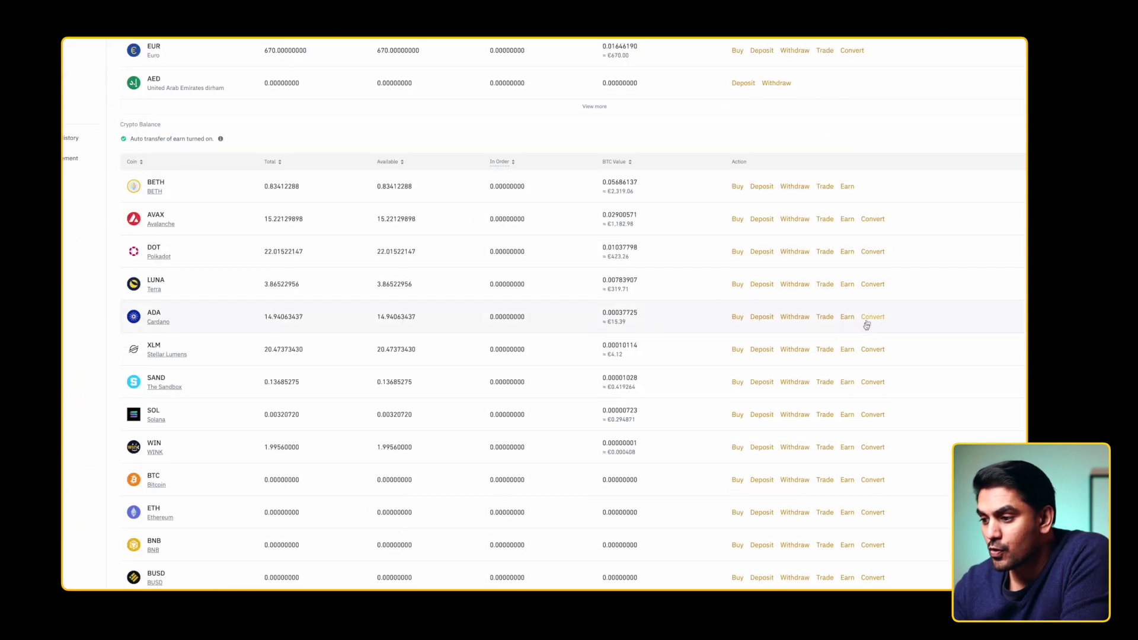
pyautogui.scroll(-2, 834, 381)
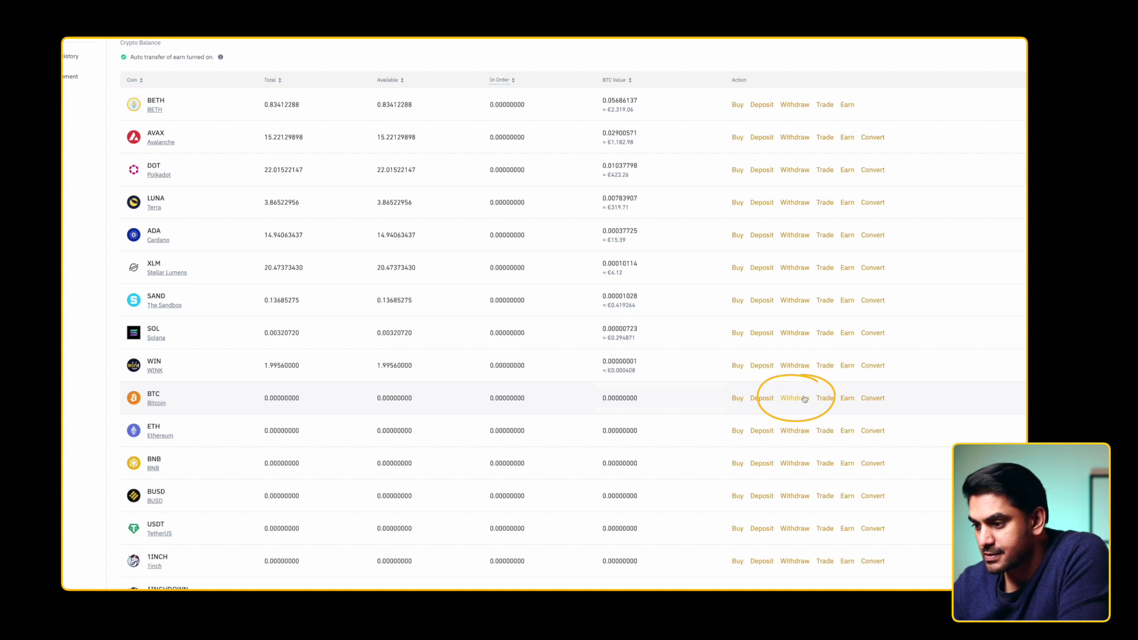
pyautogui.click(805, 398)
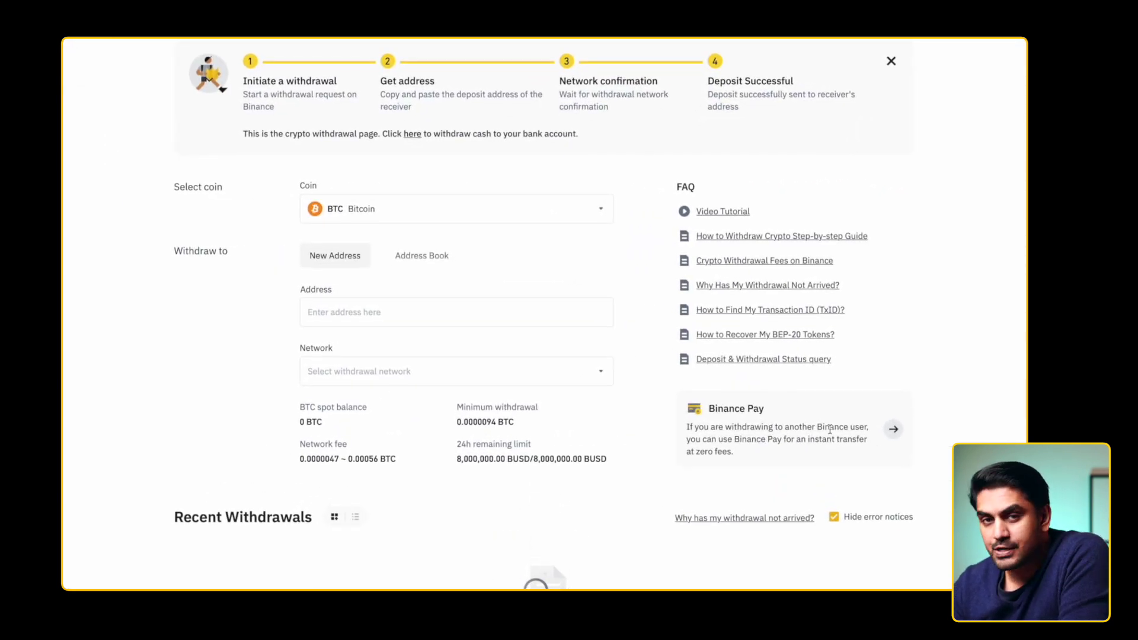
pyautogui.click(556, 220)
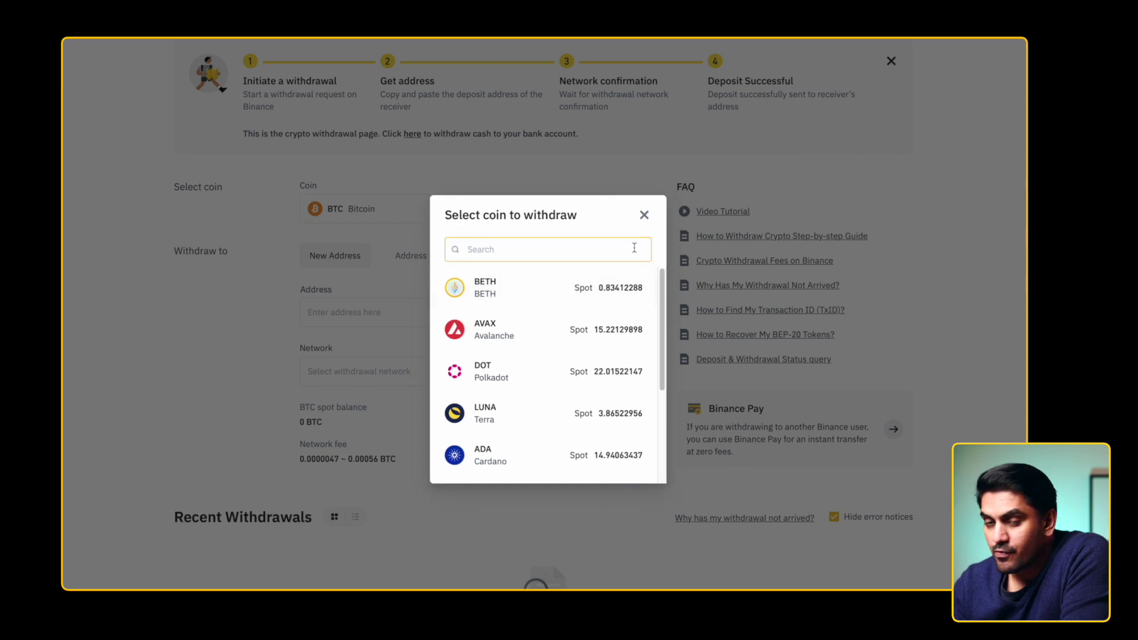
pyautogui.click(645, 217)
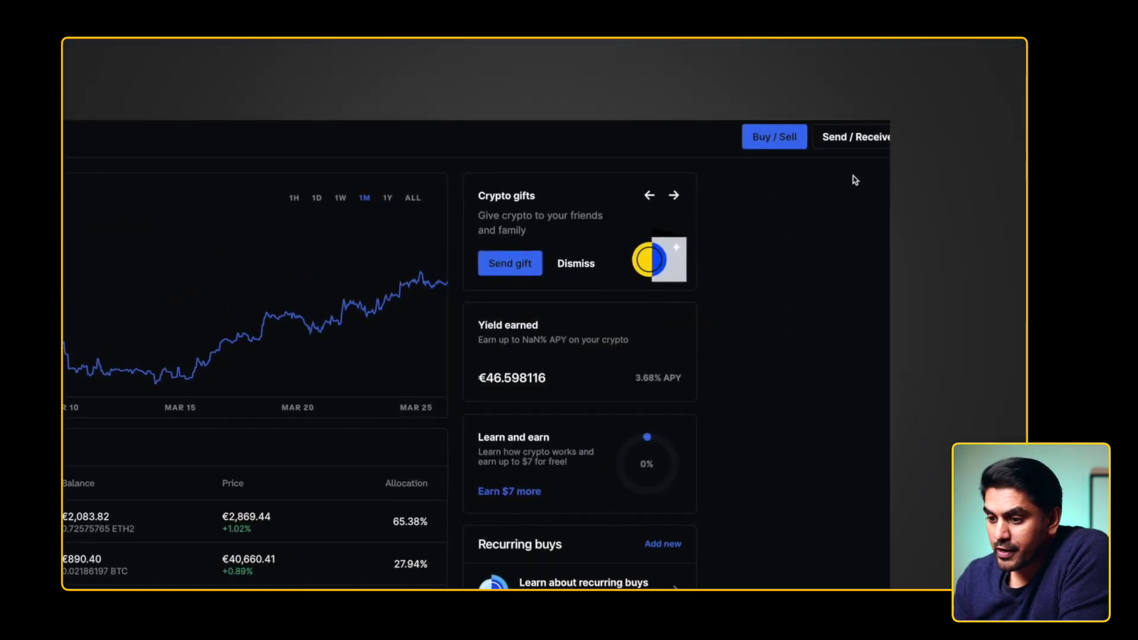
# - Show Coinbase's Receive panel with Bitcoin selected to display its deposit address and QR code
pyautogui.click(856, 138)
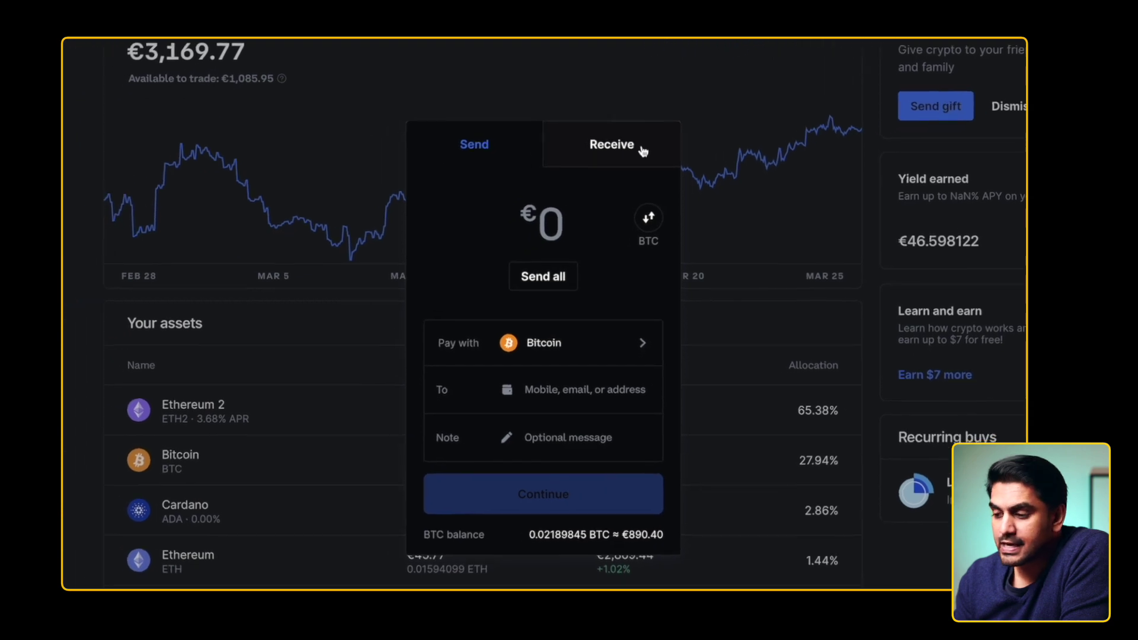
pyautogui.click(642, 152)
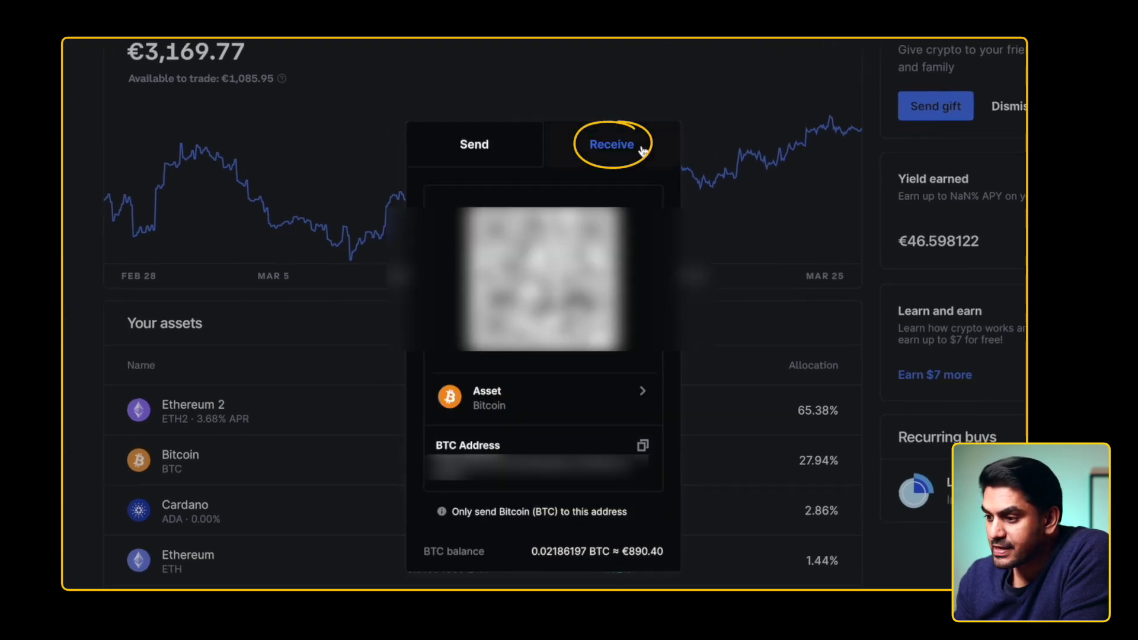
pyautogui.click(617, 407)
pyautogui.click(554, 276)
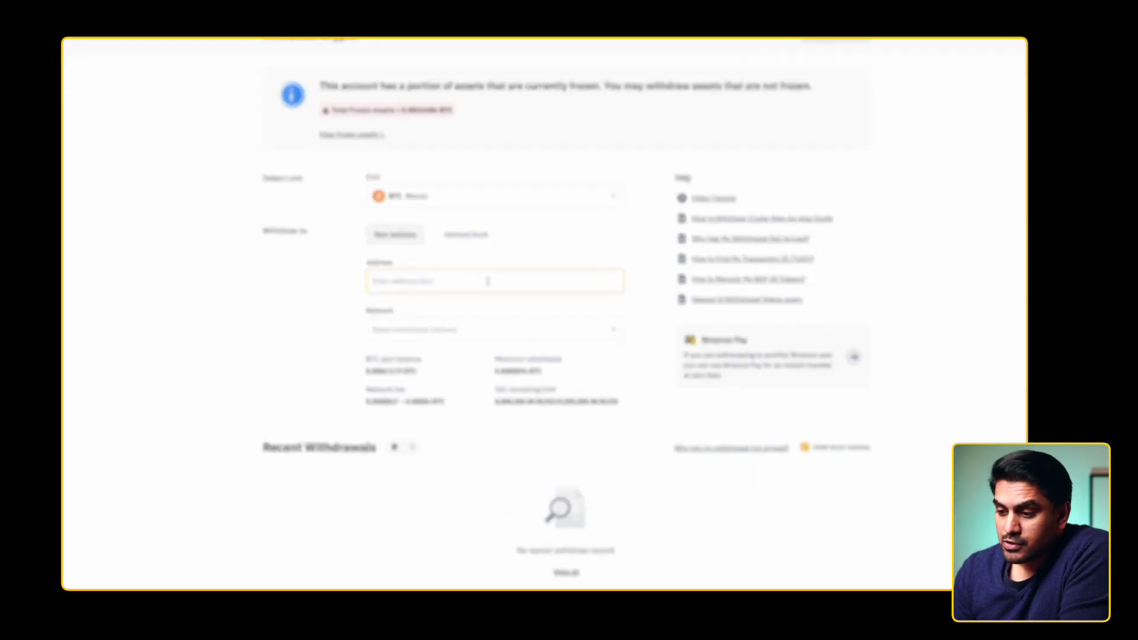
# - Paste the Coinbase Bitcoin address into Binance's withdrawal form and enter 0.001 BTC
pyautogui.hotkey('ctrl', 'v')
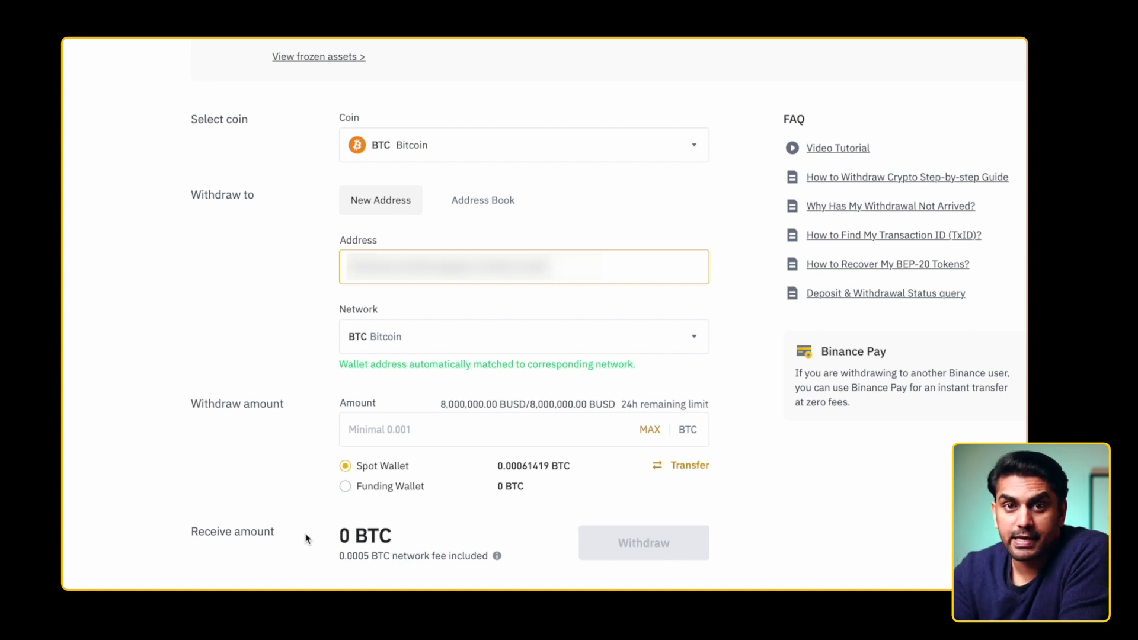
pyautogui.click(443, 432)
pyautogui.write('0.001')
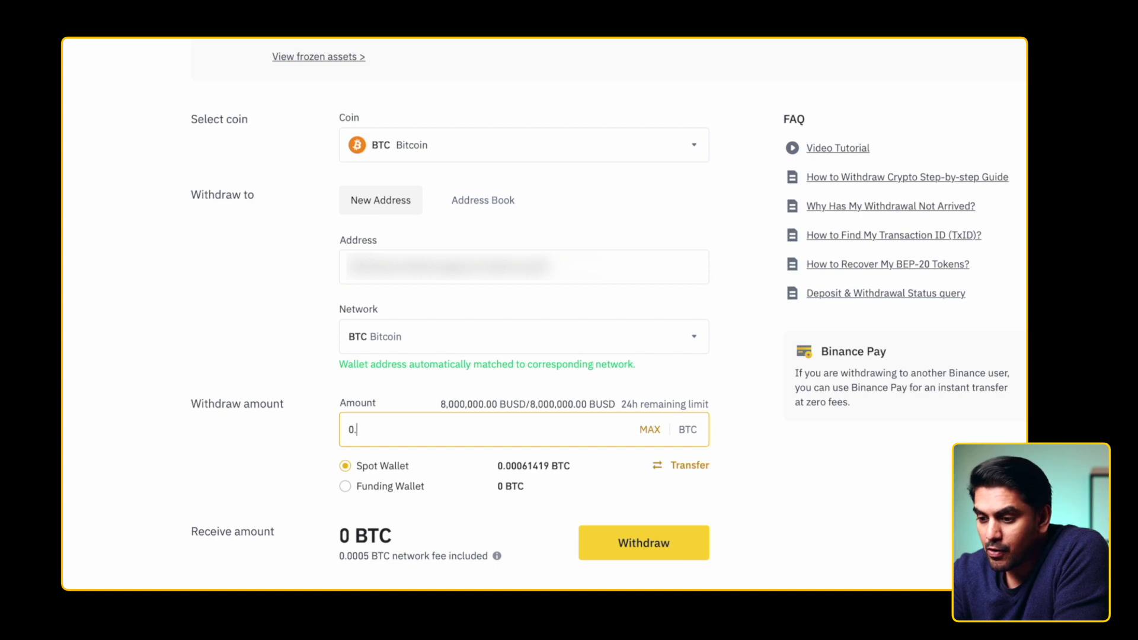